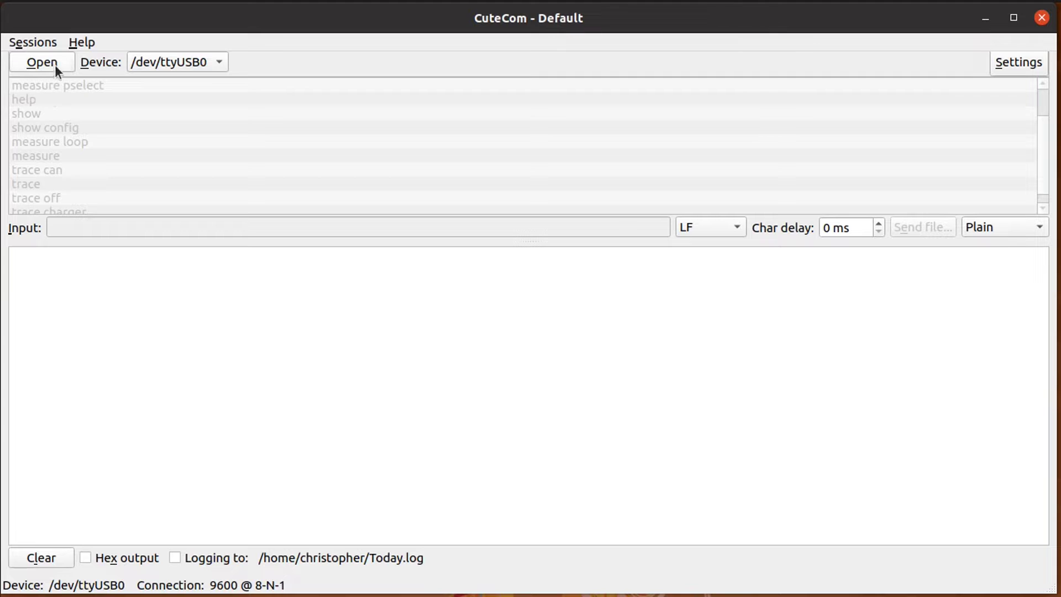
Step: Open the serial connection to /dev/ttyUSB0 and send the command "show" to the device
left_click(54, 61)
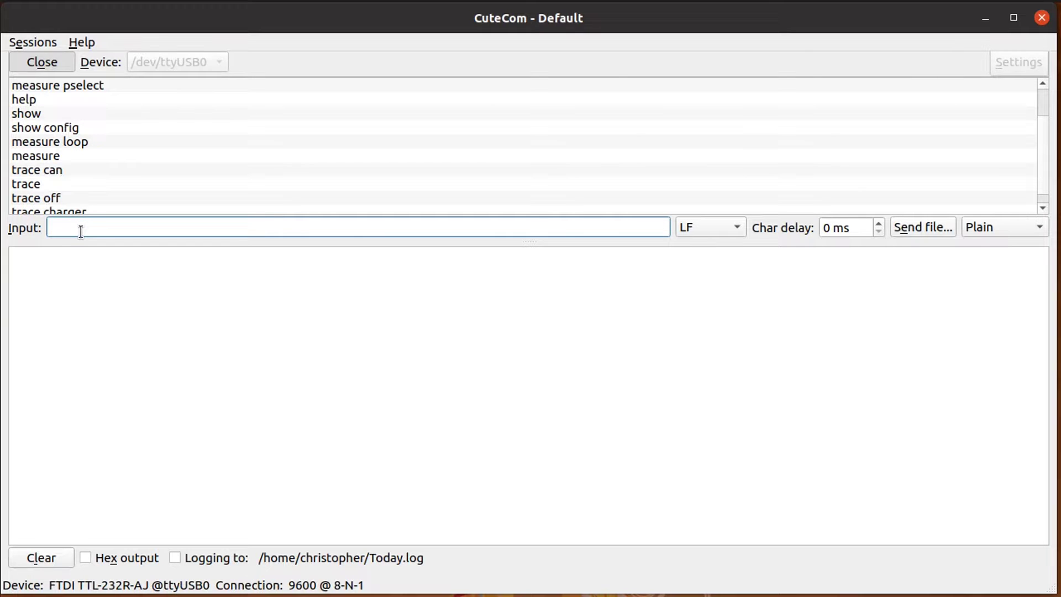
scroll(117, 174, "down", 5)
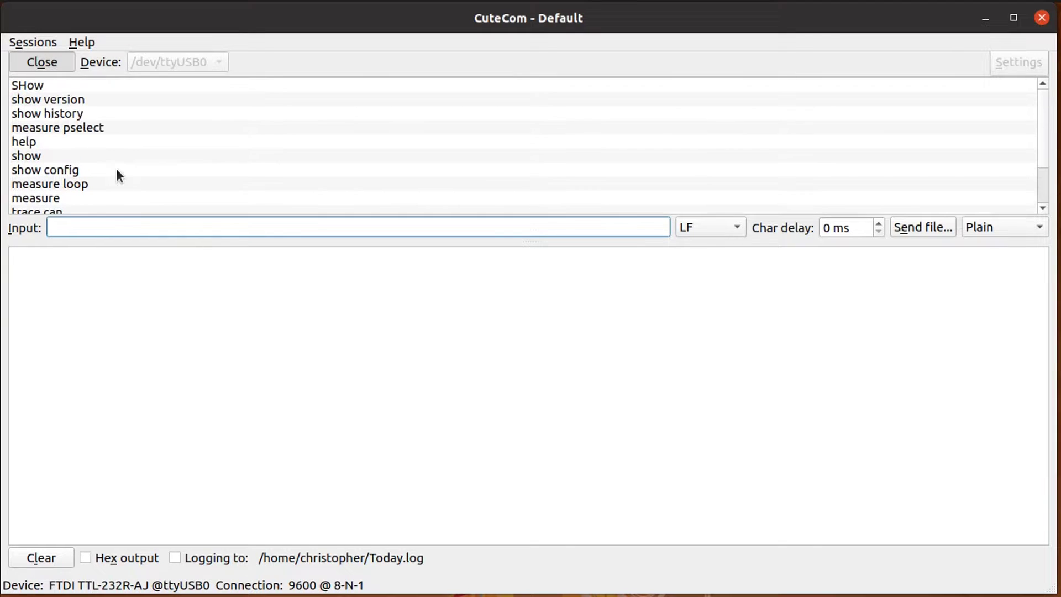
scroll(117, 175, "down", 2)
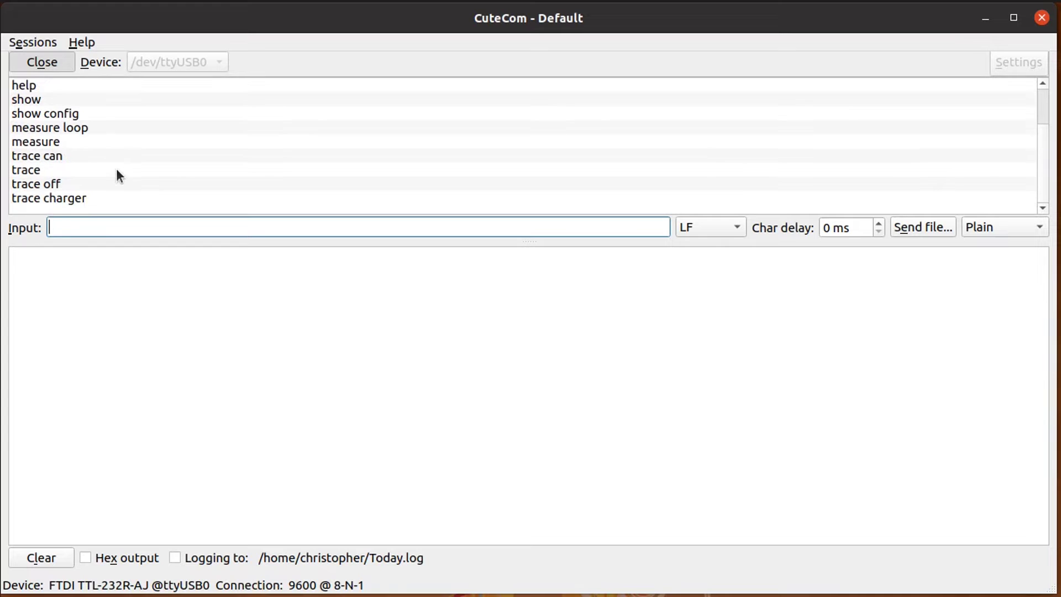
scroll(116, 168, "up", 2)
type("show")
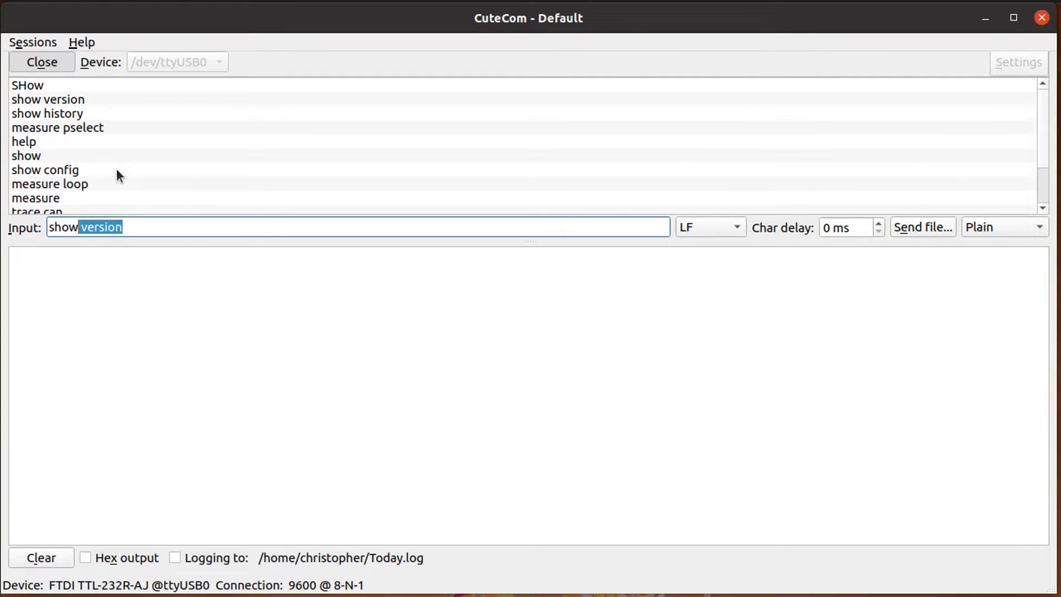
key("Delete")
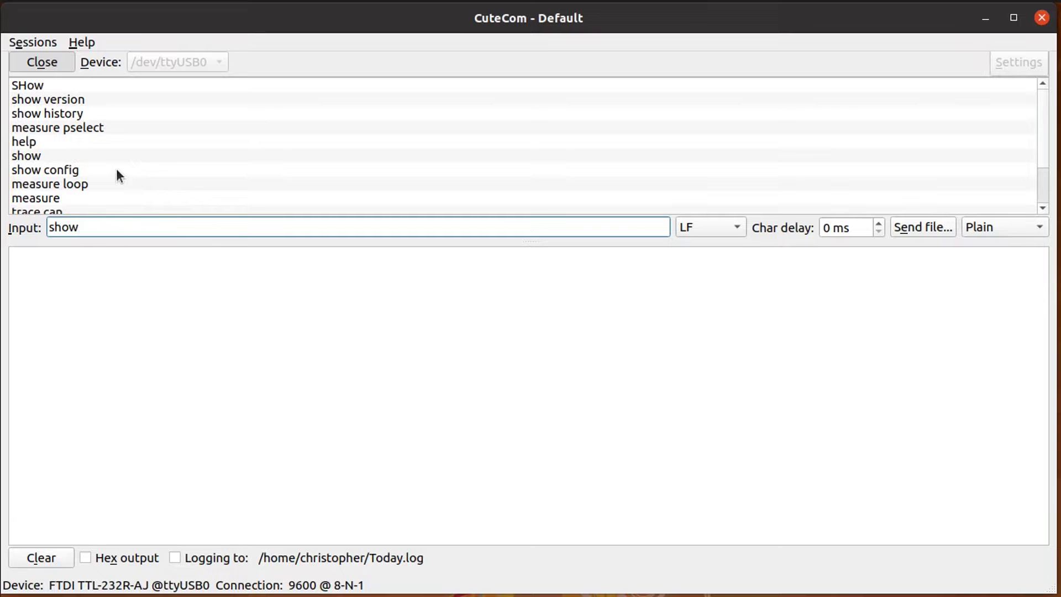
key("Return")
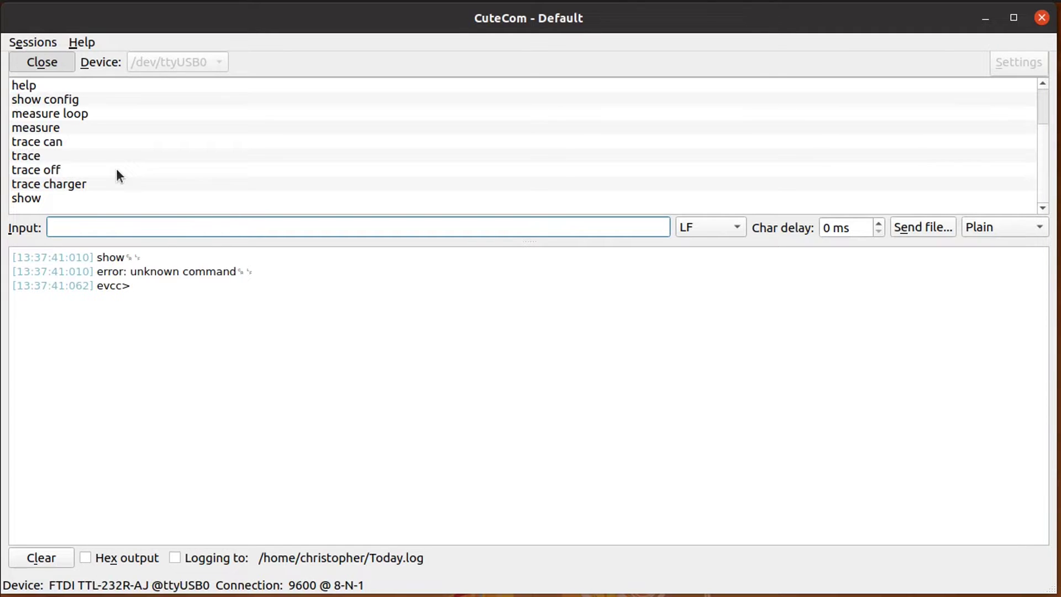
Step: Recall "show config" from the command history and send it to list the charge controller's configuration
key("Up")
key("Up")
key("Up")
key("Up")
key("Up")
key("Up")
key("Up")
key("Up")
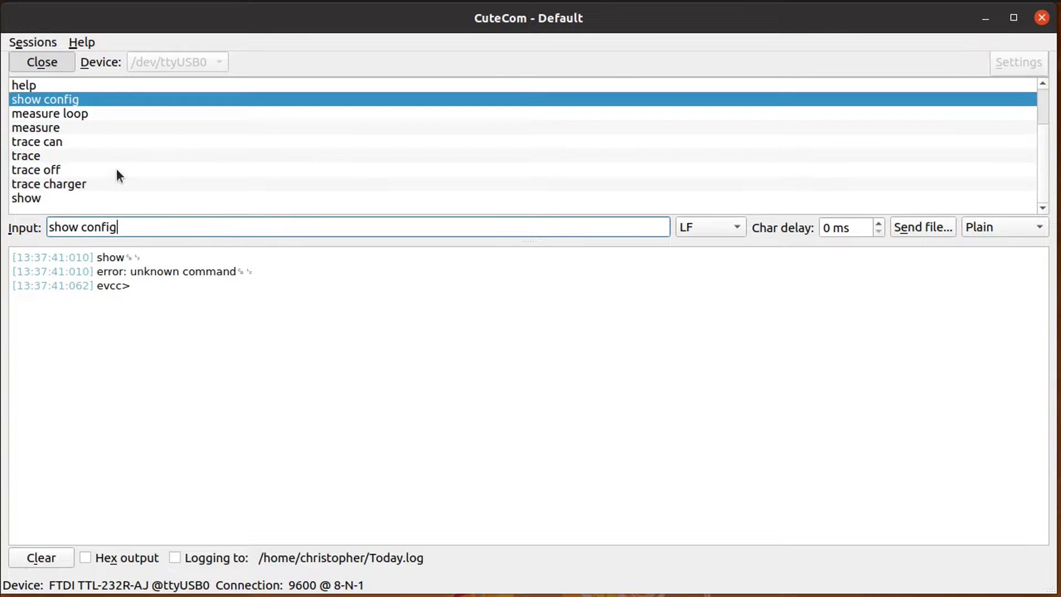
key("Down")
key("Up")
key("Return")
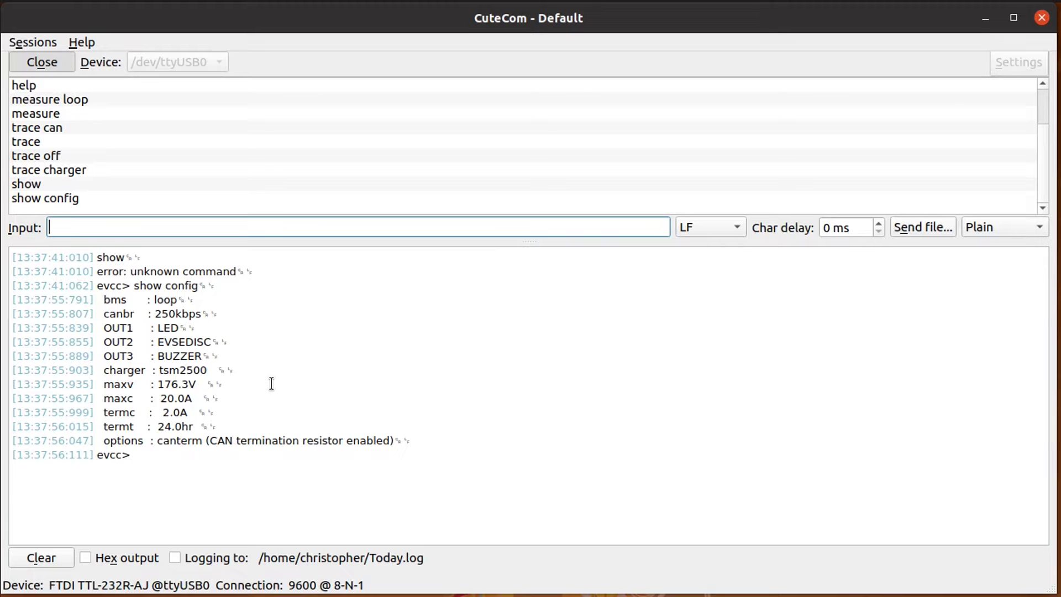
Step: Recall "trace can" from the command history and send it to start tracing the charger's CAN messages
key("Up")
key("Up")
key("Up")
key("Up")
key("Up")
key("Up")
key("Return")
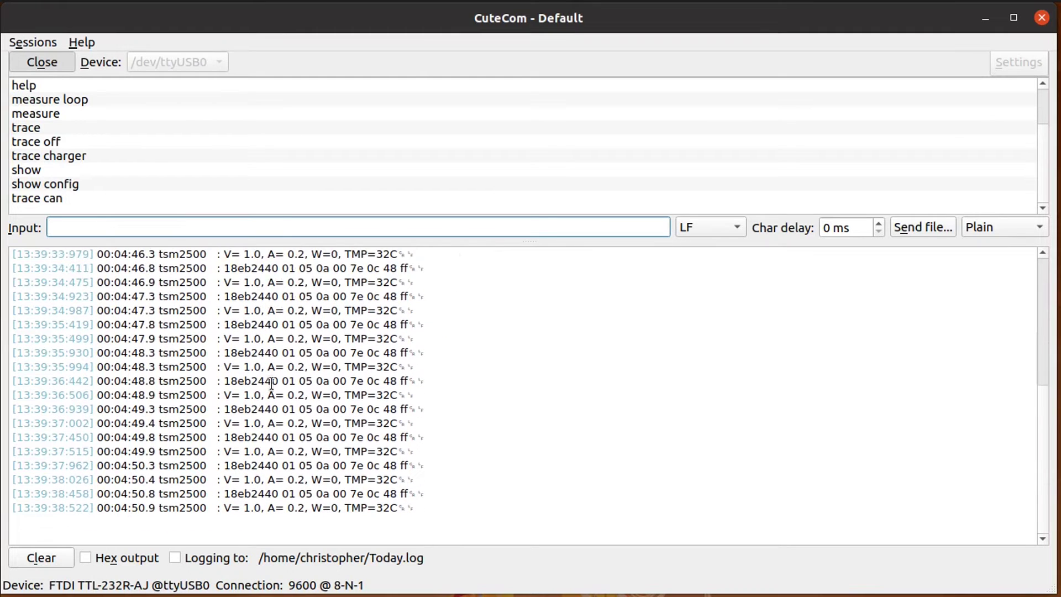
Step: Stop all tracing by recalling "trace off" from the command history and sending it
key("Up")
key("Up")
key("Up")
key("Up")
key("Up")
key("Return")
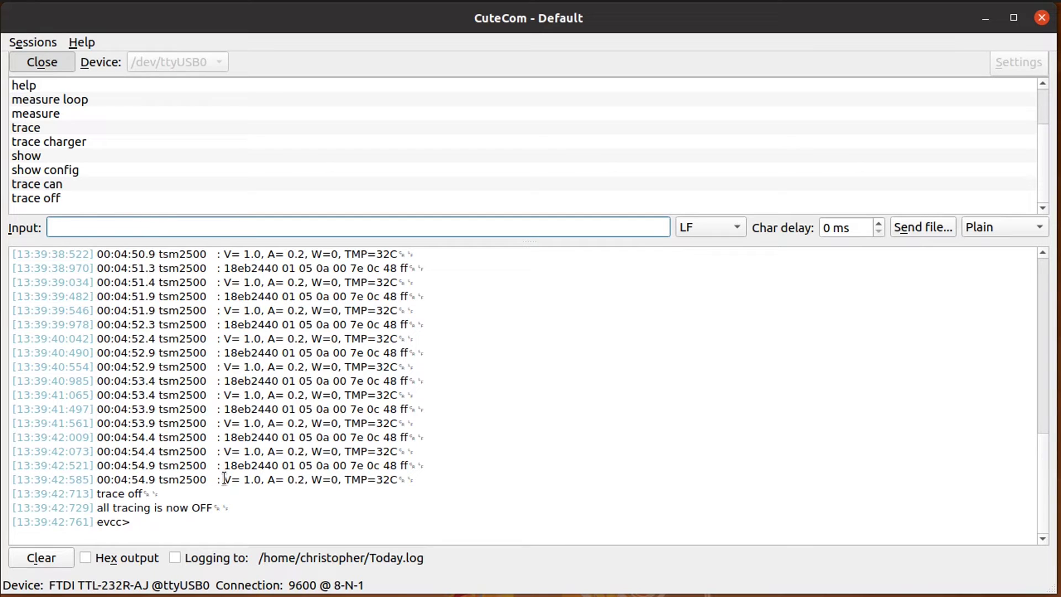
Step: Examine the CAN identifier and the data bytes of the last traced tsm2500 message
double_click(269, 467)
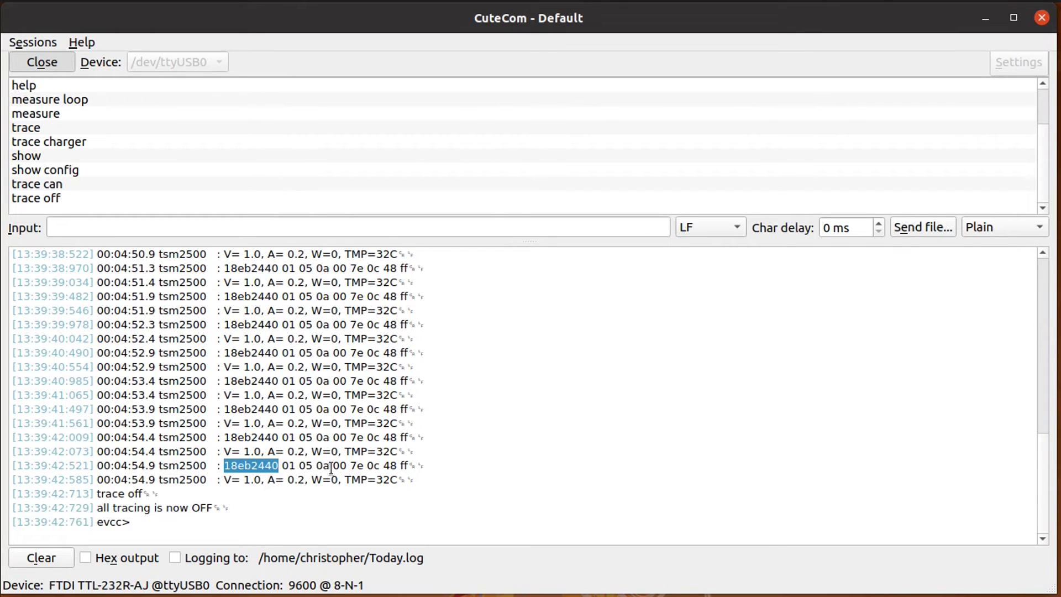
double_click(287, 465)
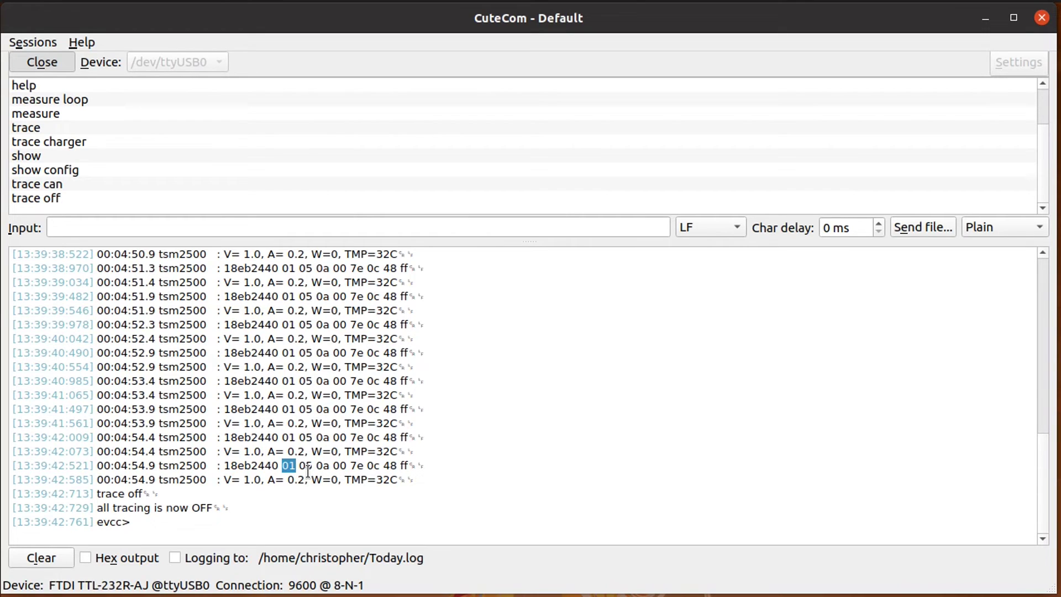
left_click(404, 473)
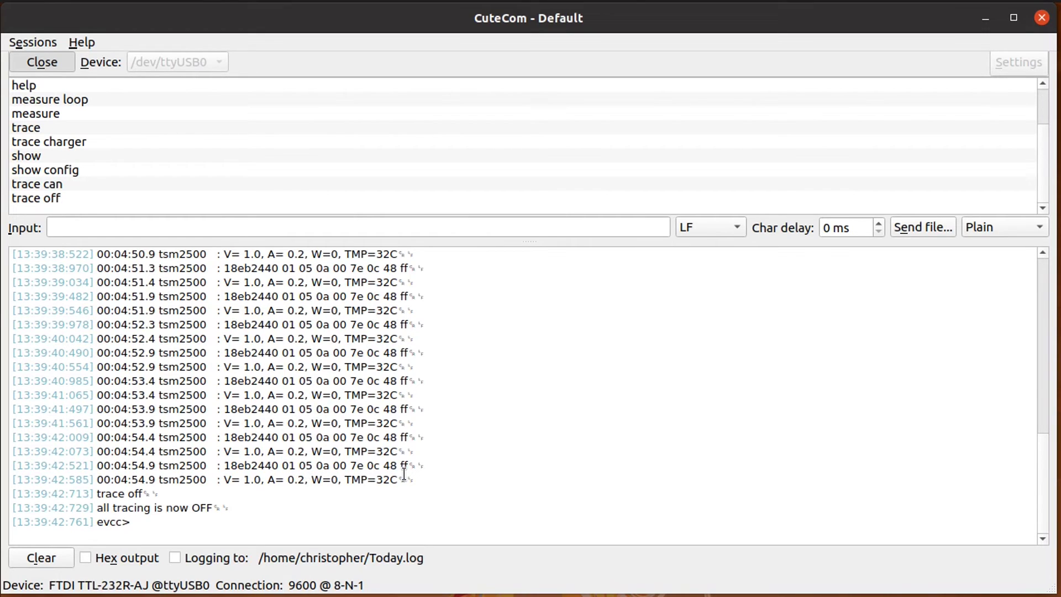